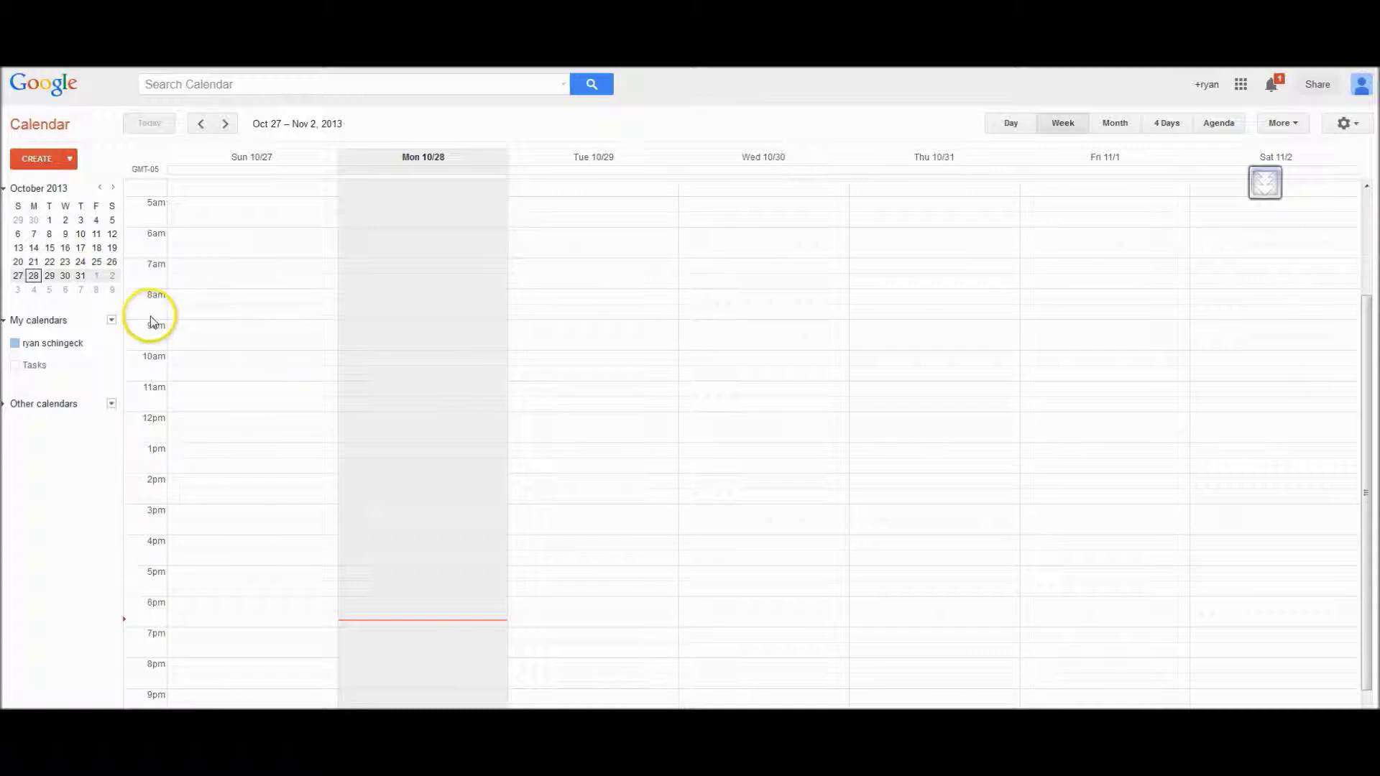
Open the calendar settings of the personal calendar listed under My calendars
scroll(284, 318, up, 3)
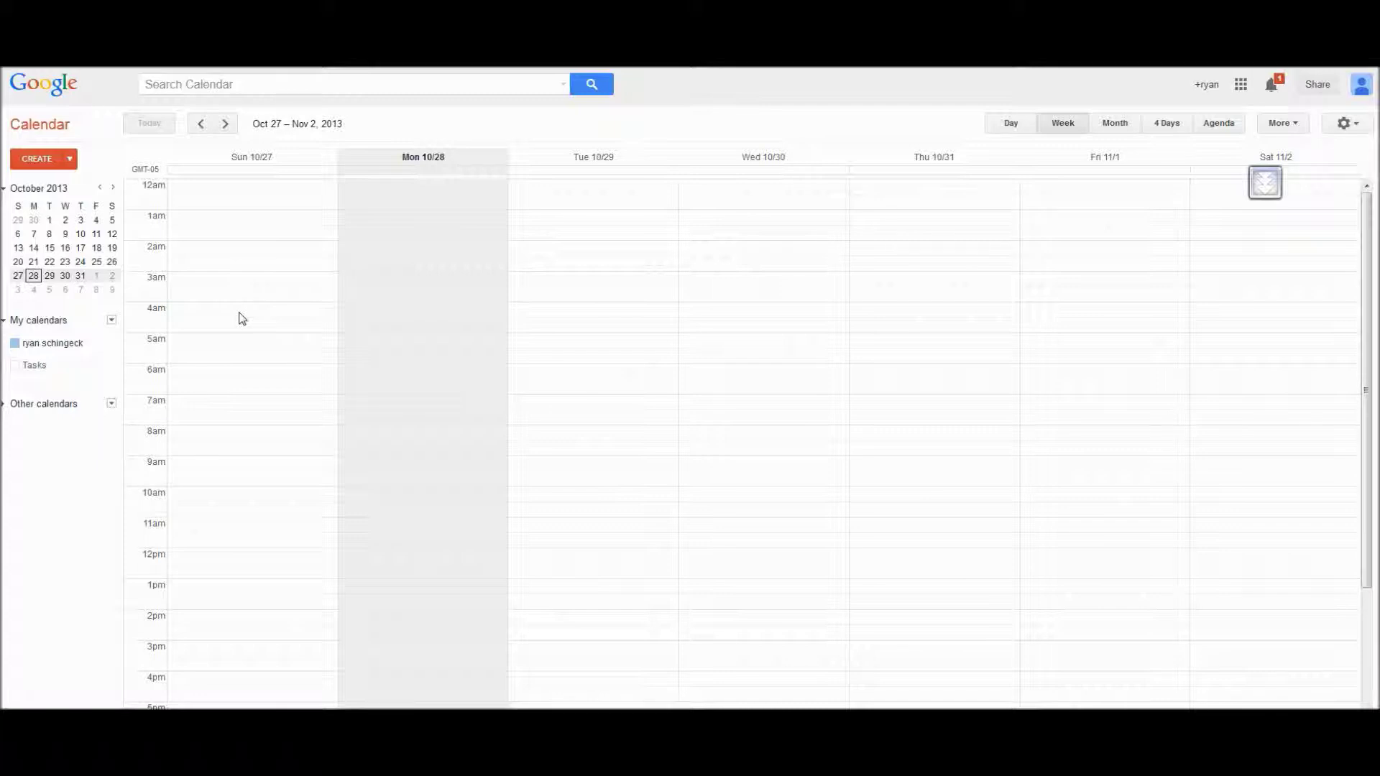
mouse_move(111, 345)
mouse_move(6, 314)
mouse_down()
mouse_move(70, 354)
mouse_move(116, 358)
mouse_up()
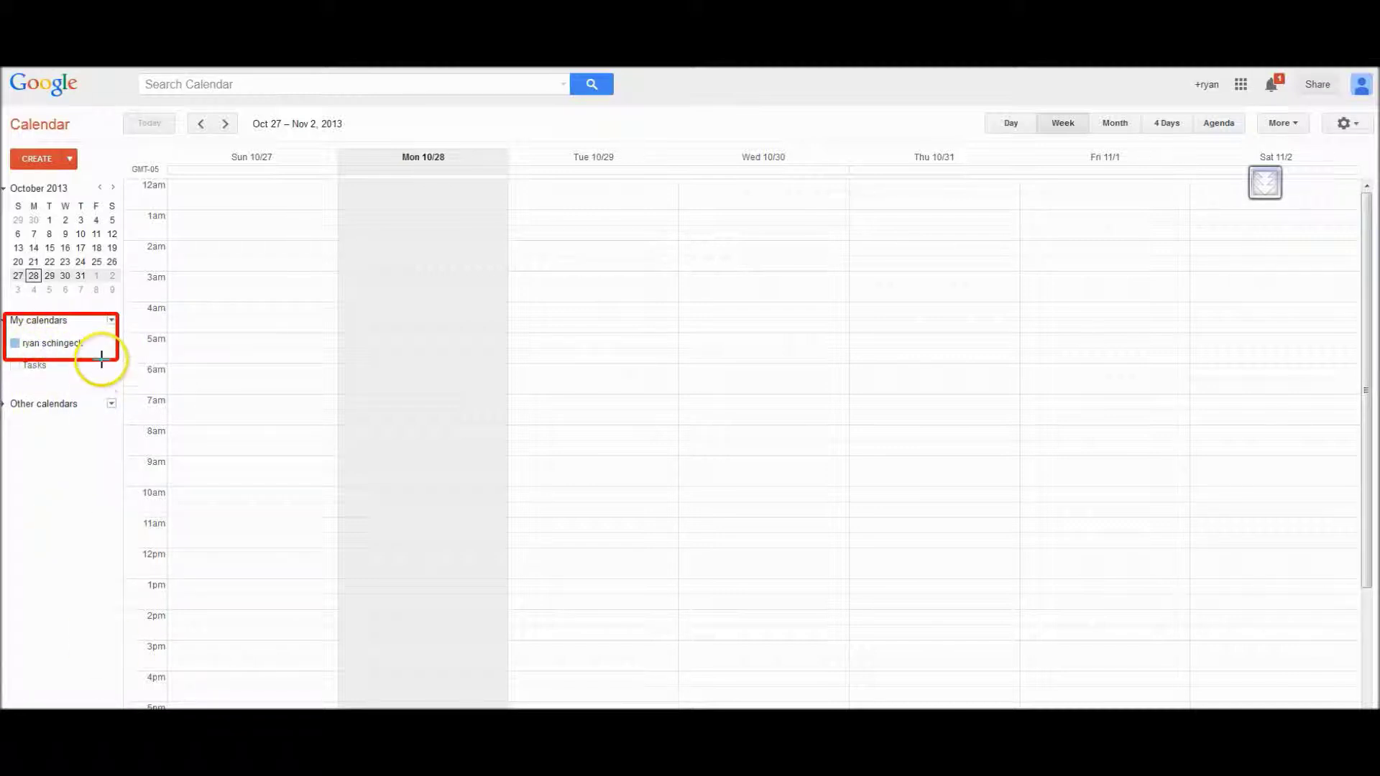
key(Escape)
mouse_move(111, 345)
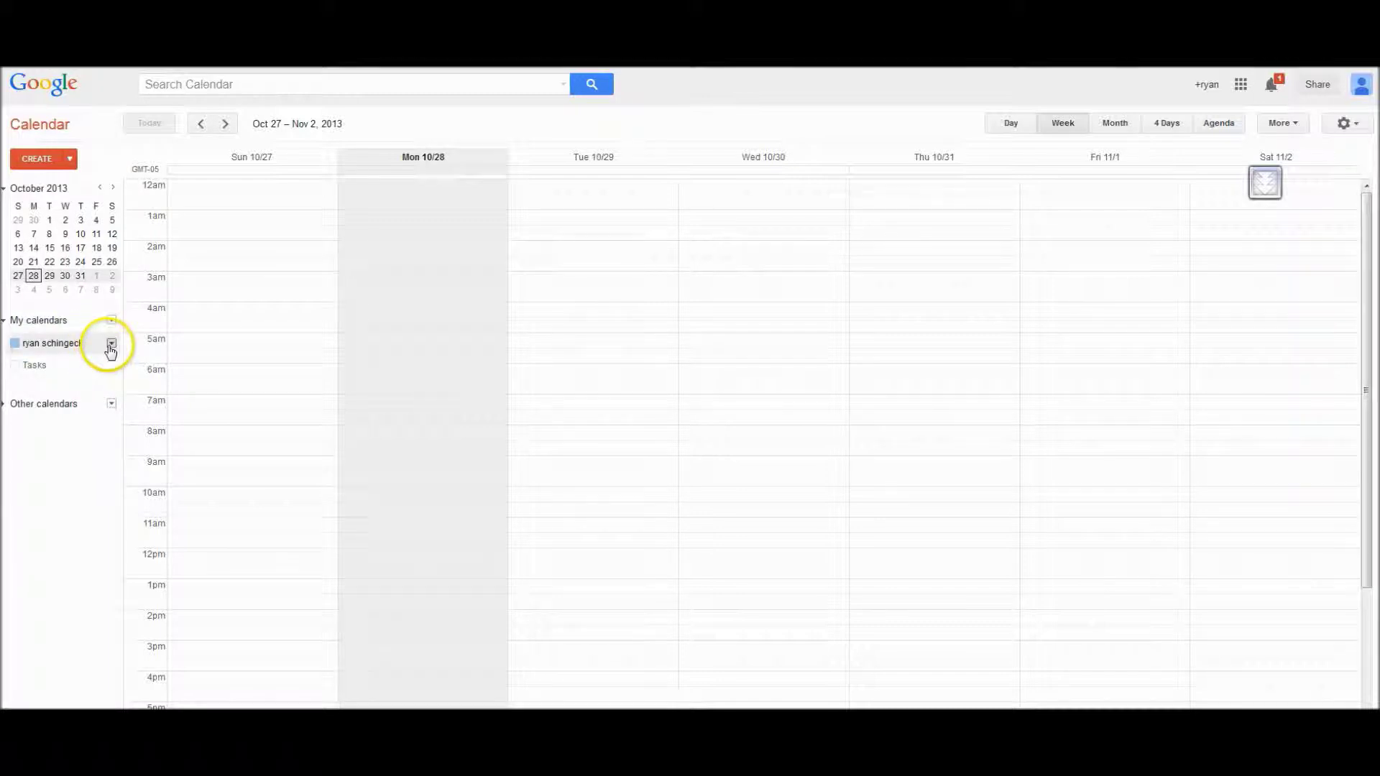
click(112, 347)
click(113, 346)
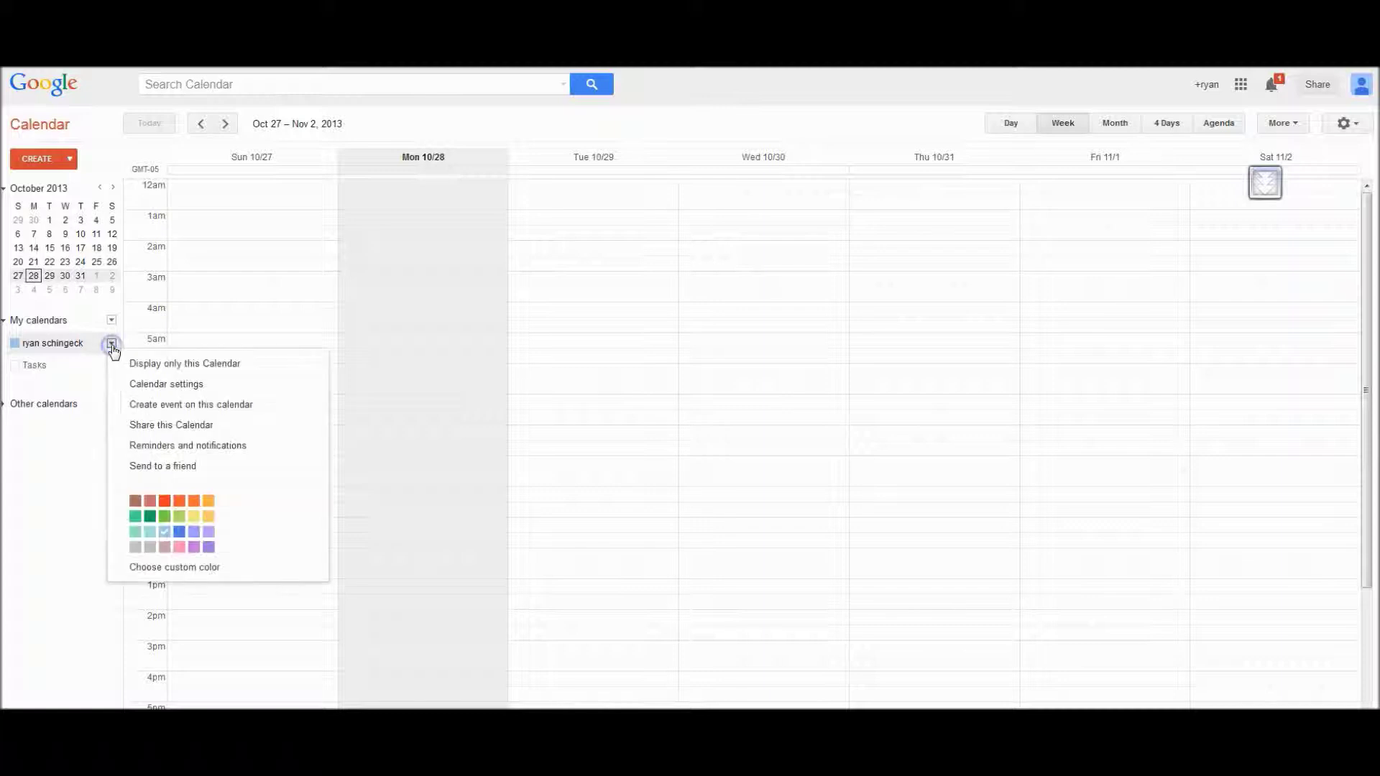
click(205, 391)
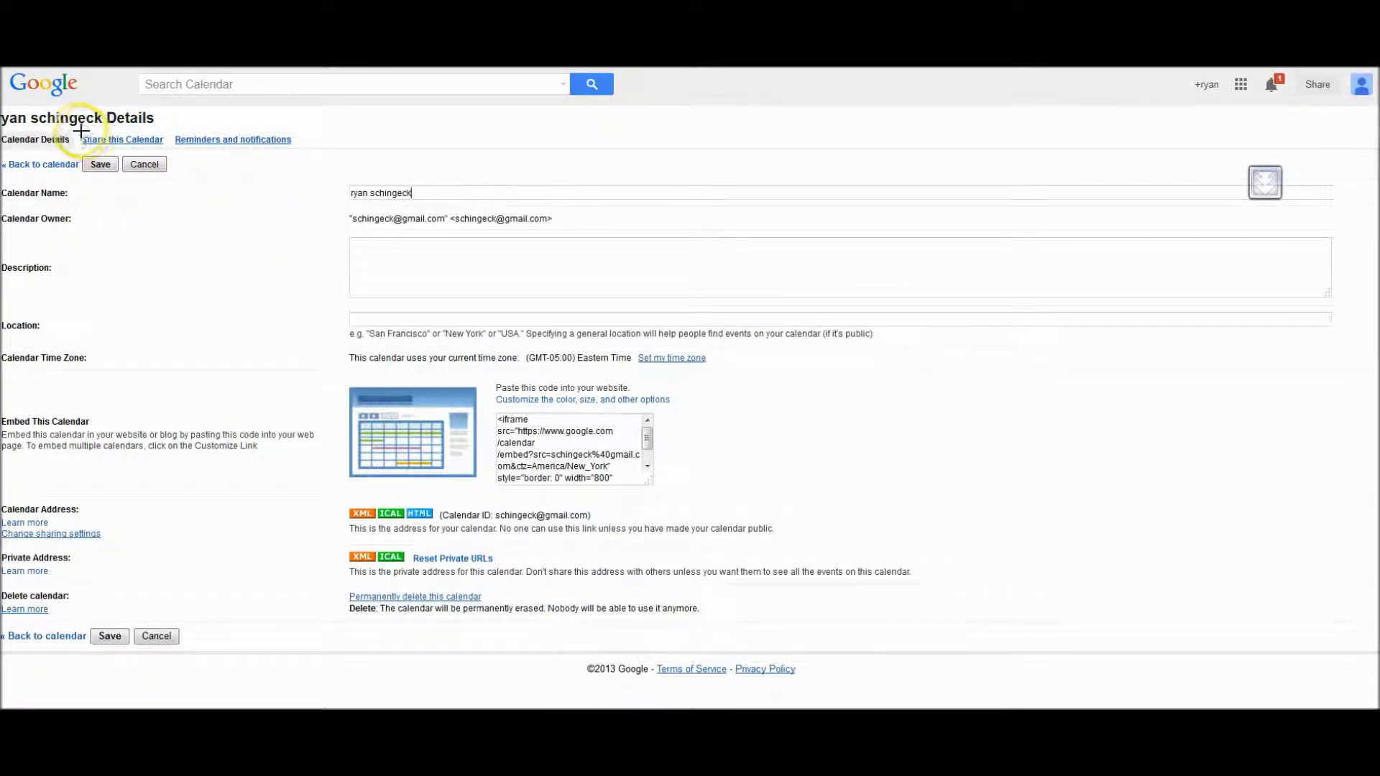
Make the calendar public in its sharing settings and save the change
click(113, 139)
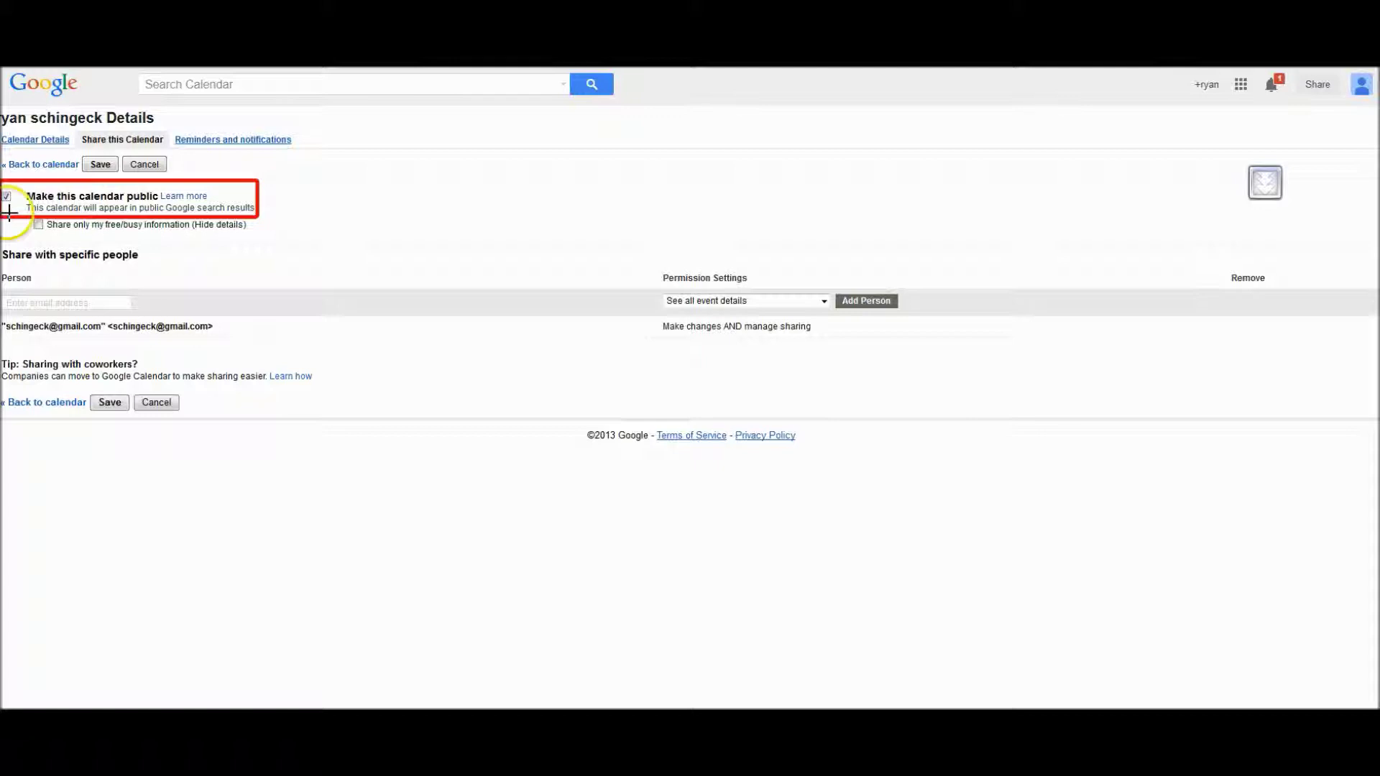
click(7, 197)
click(89, 167)
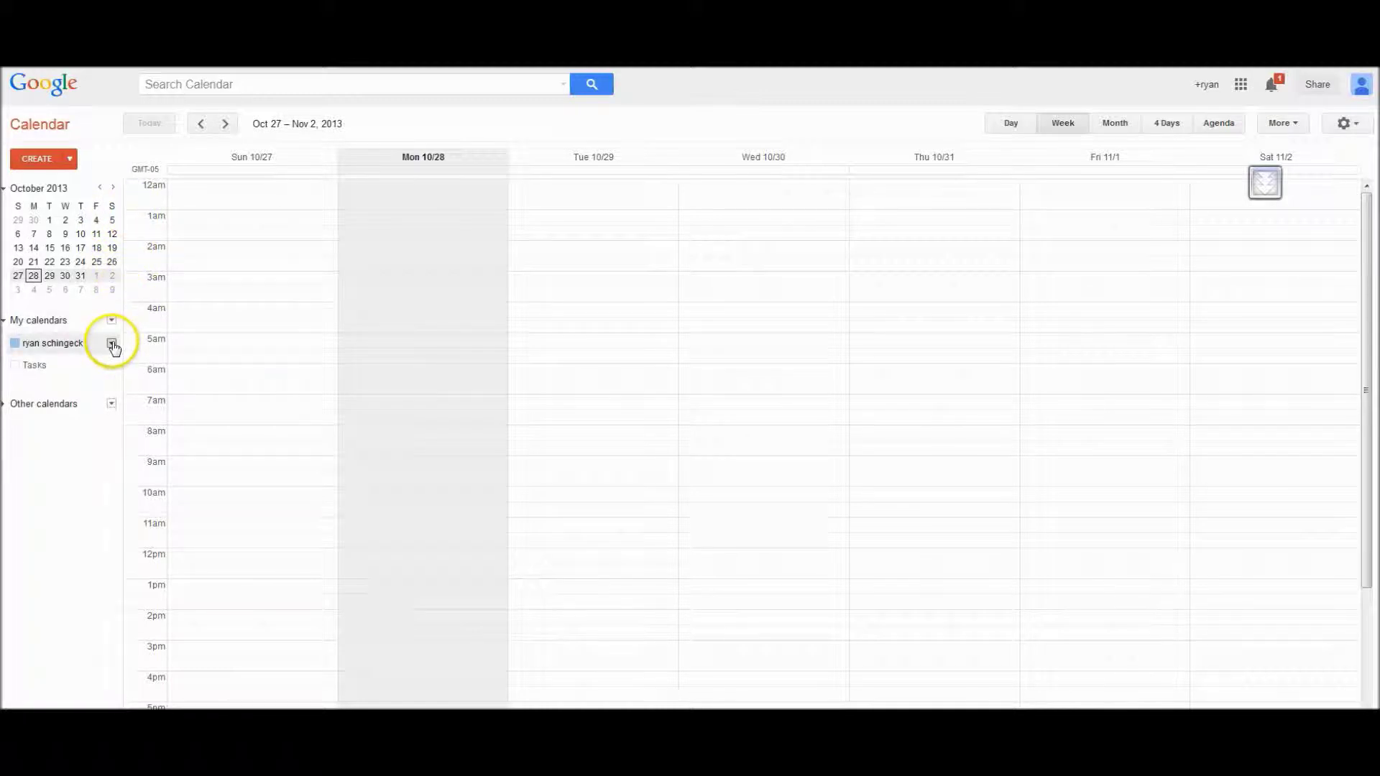
Reopen the personal calendar's settings and copy its entire Embed This Calendar iframe code
click(112, 345)
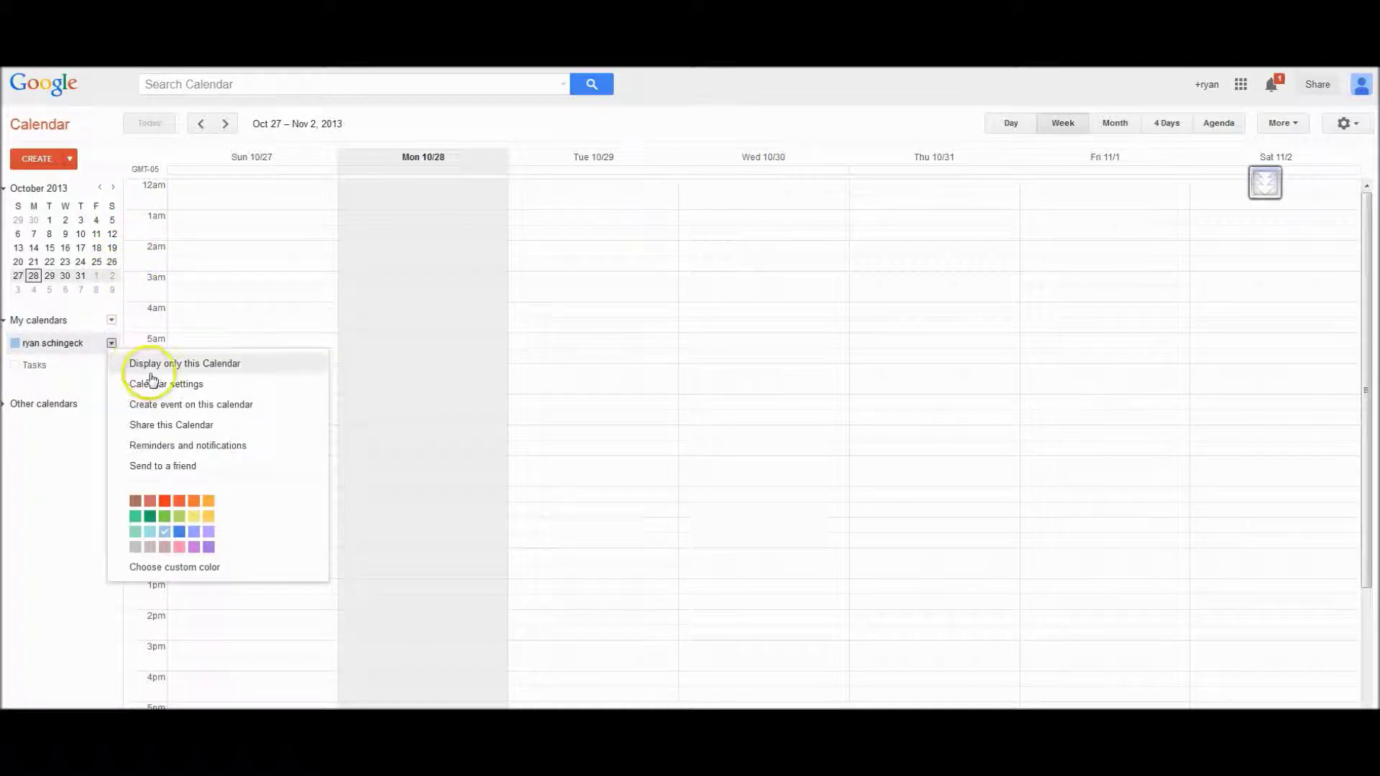
click(167, 386)
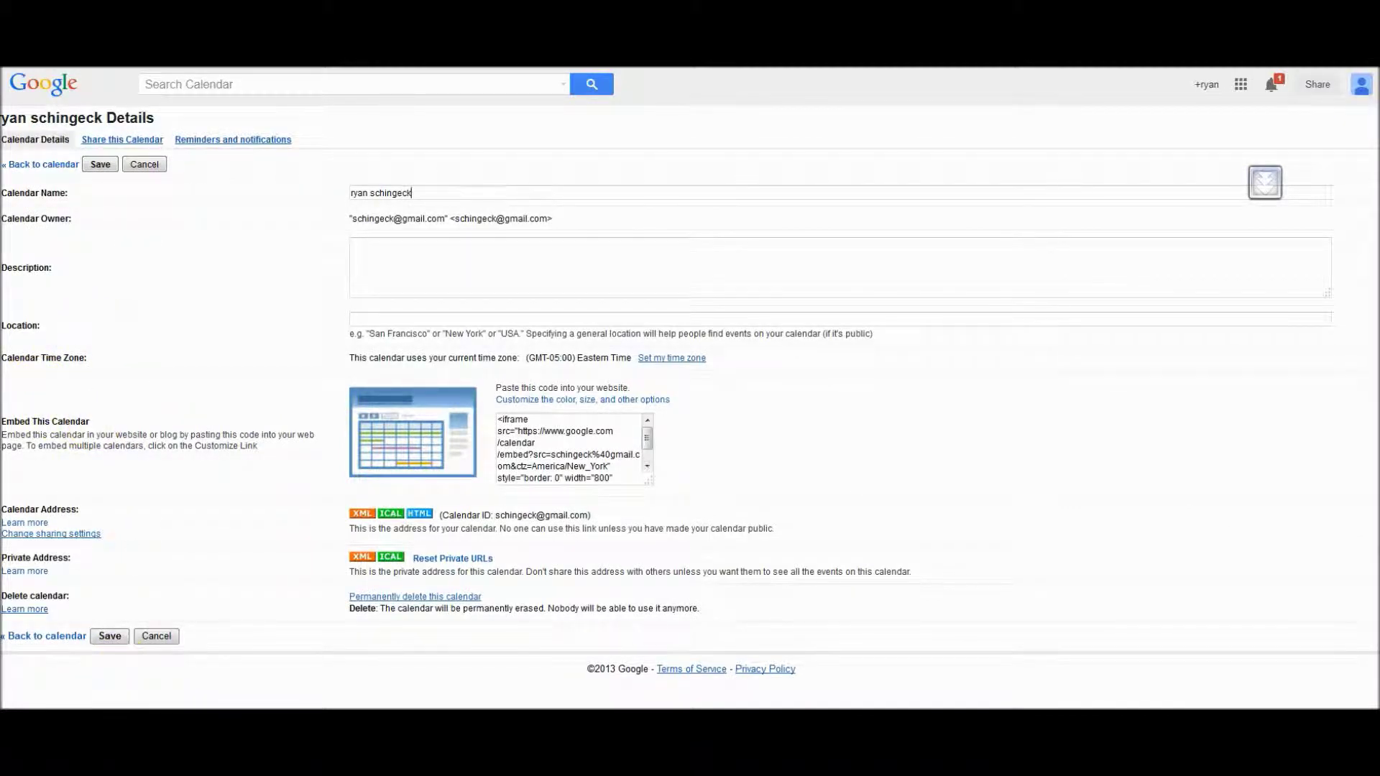
mouse_move(1, 378)
mouse_down()
mouse_move(241, 484)
mouse_move(328, 478)
mouse_up()
drag(702, 370, 488, 494)
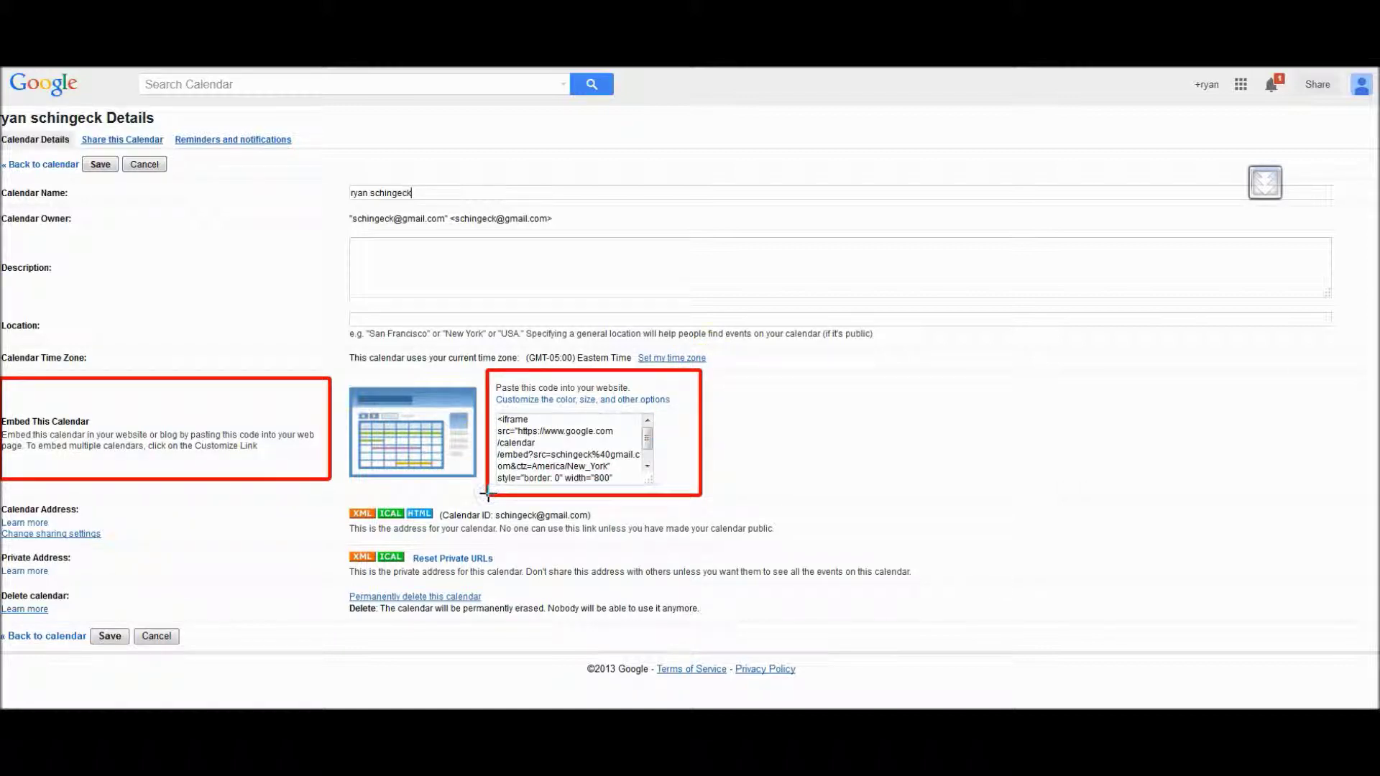
key(Escape)
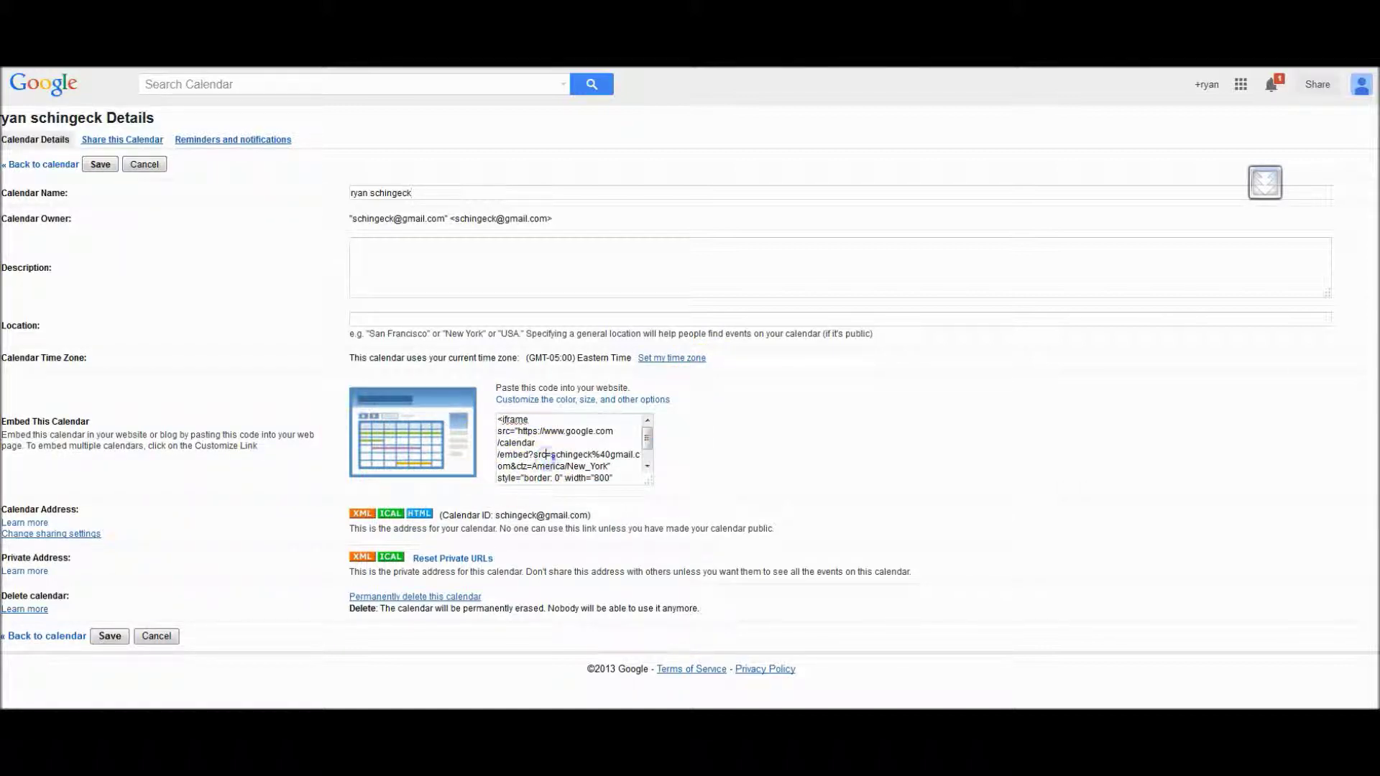
right_click(562, 449)
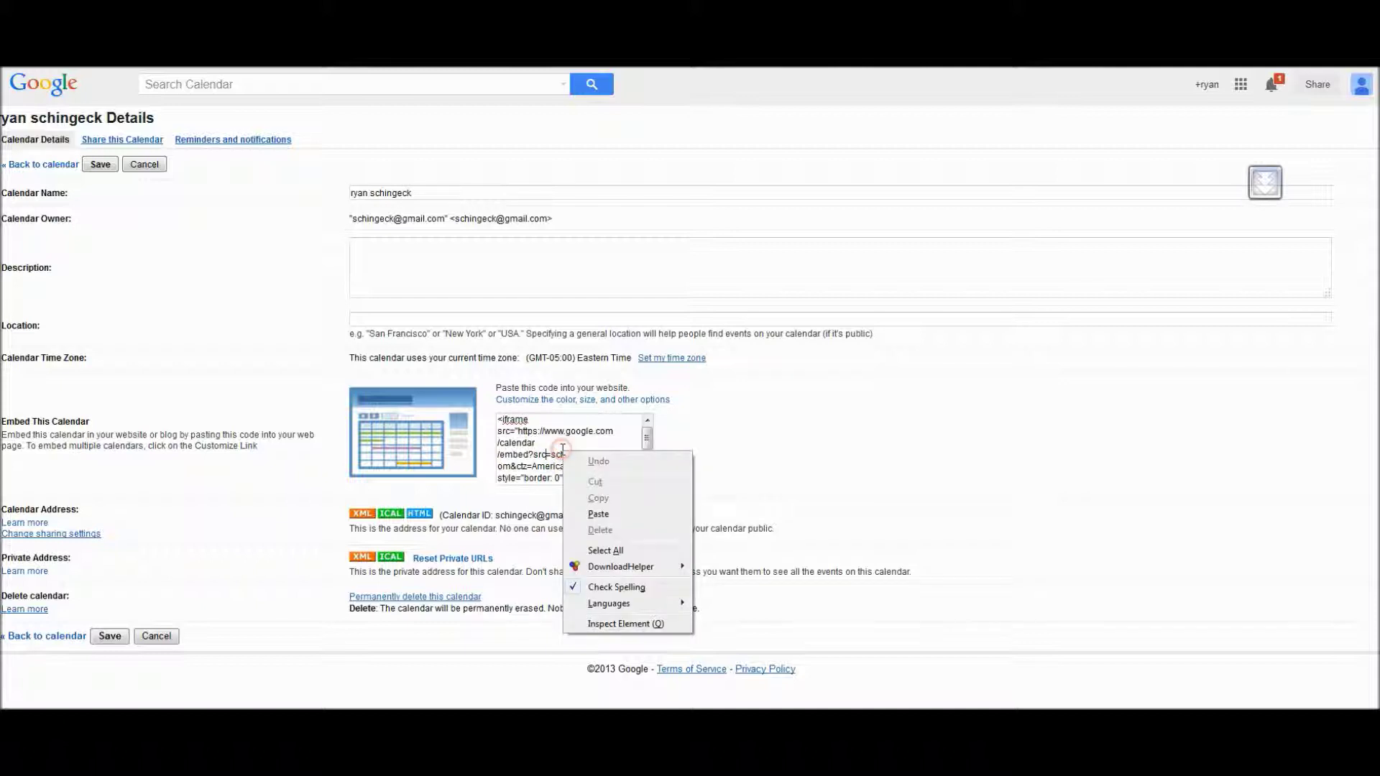
click(606, 550)
right_click(562, 455)
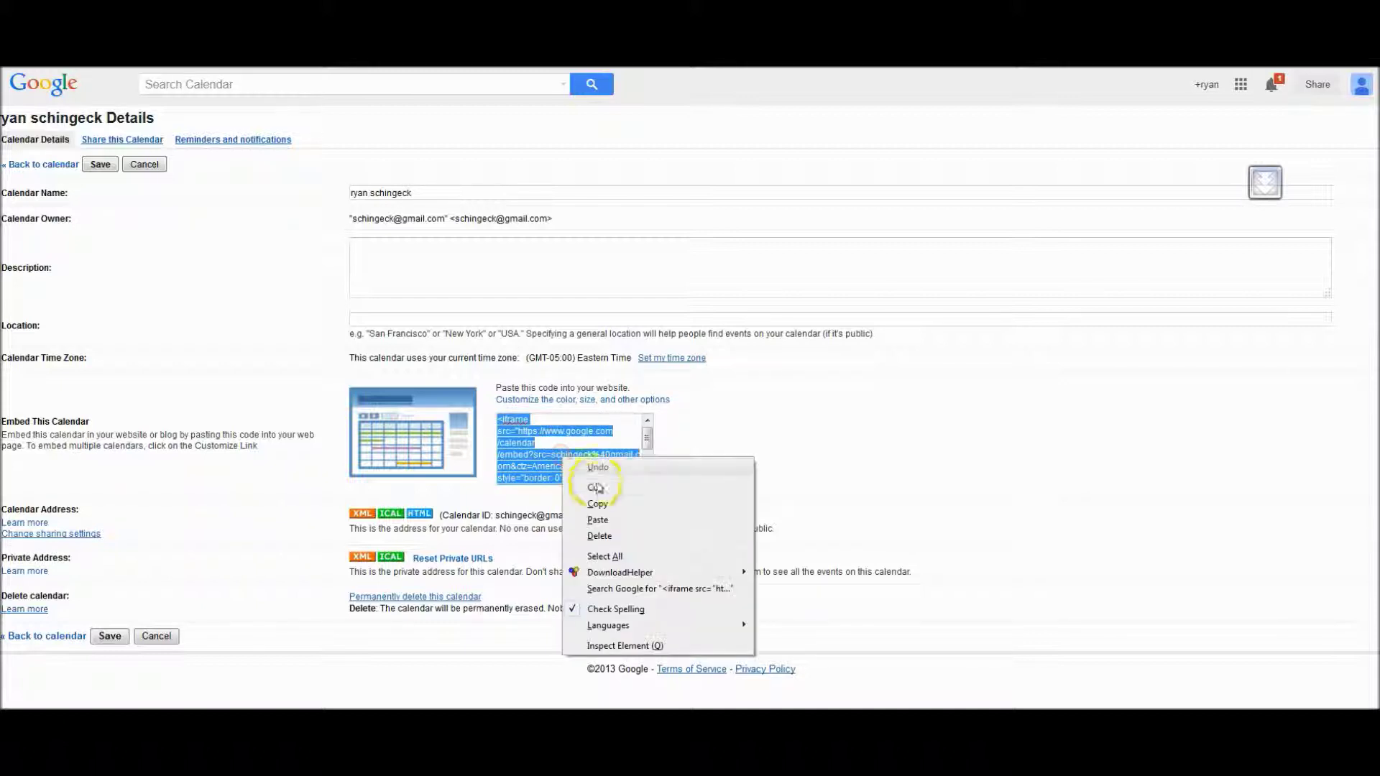
click(598, 504)
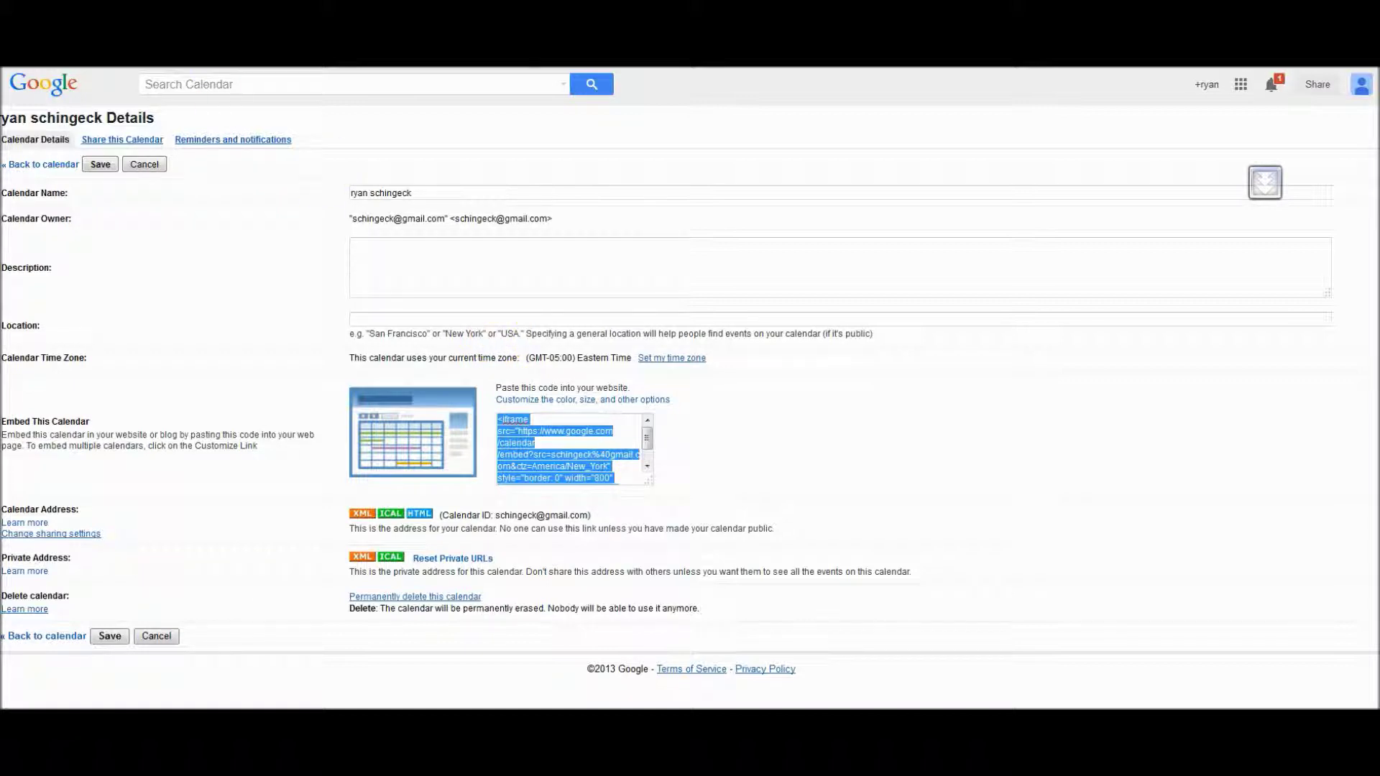
Switch to the NYK Central document list and open the MainGreeting document for editing
key(ctrl+shift+Tab)
click(200, 203)
scroll(200, 203, down, 5)
click(383, 429)
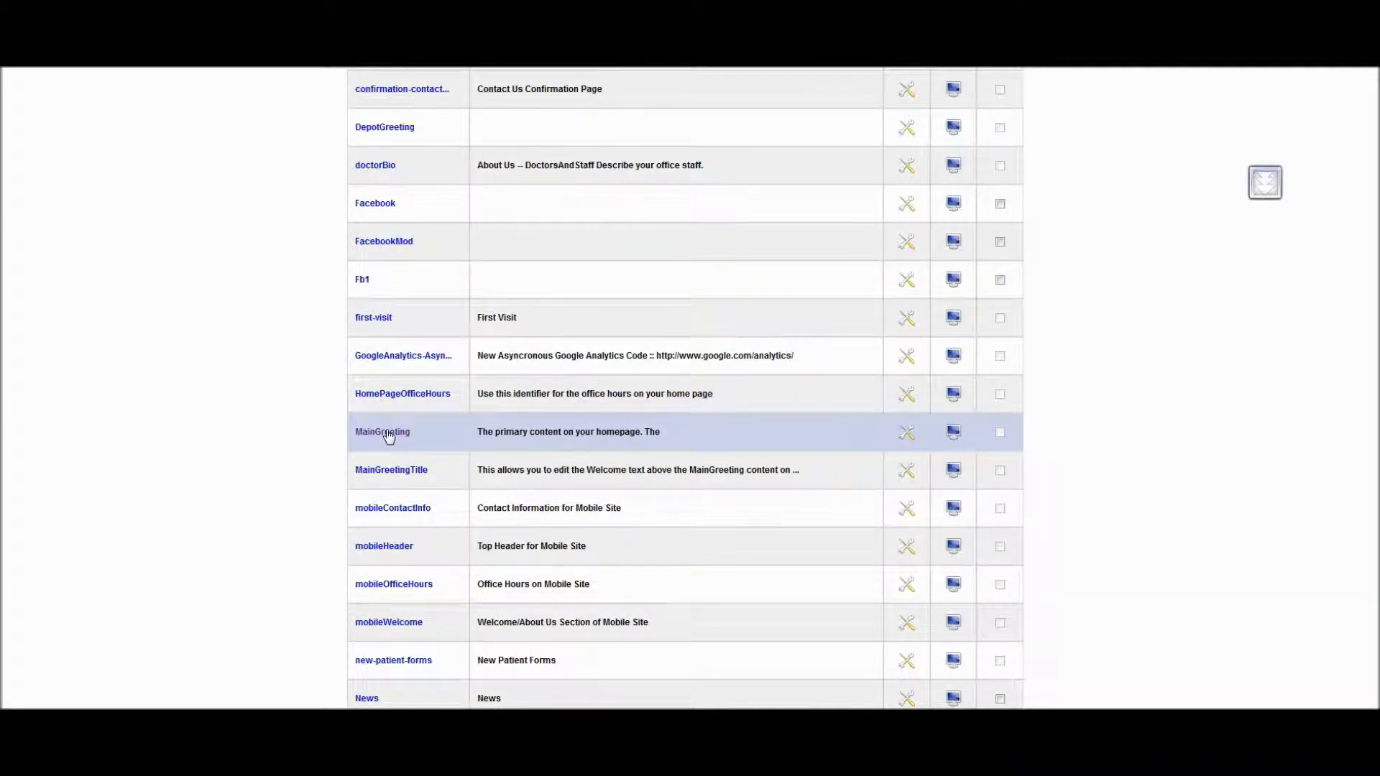
click(272, 372)
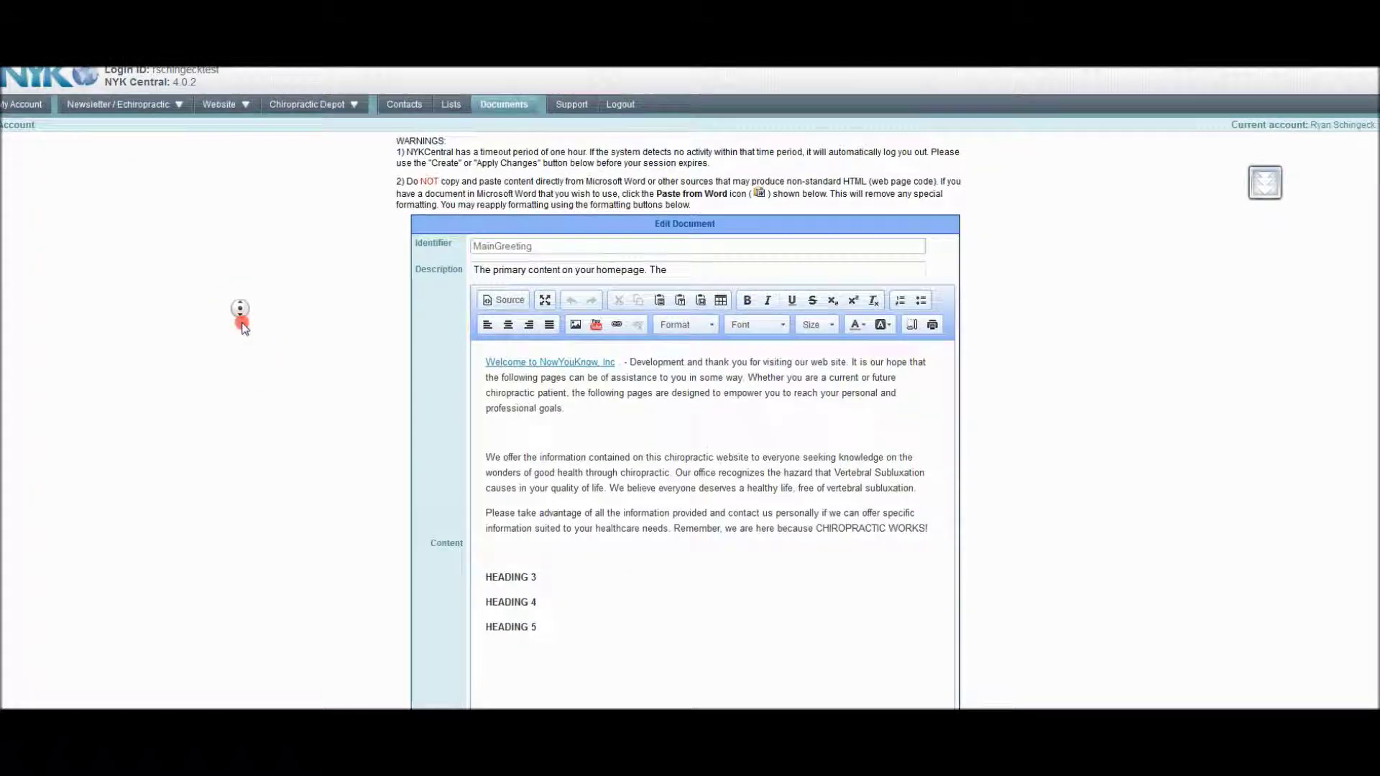
Add two blank lines below HEADING 5 and place the insertion point on the last one
scroll(304, 368, down, 3)
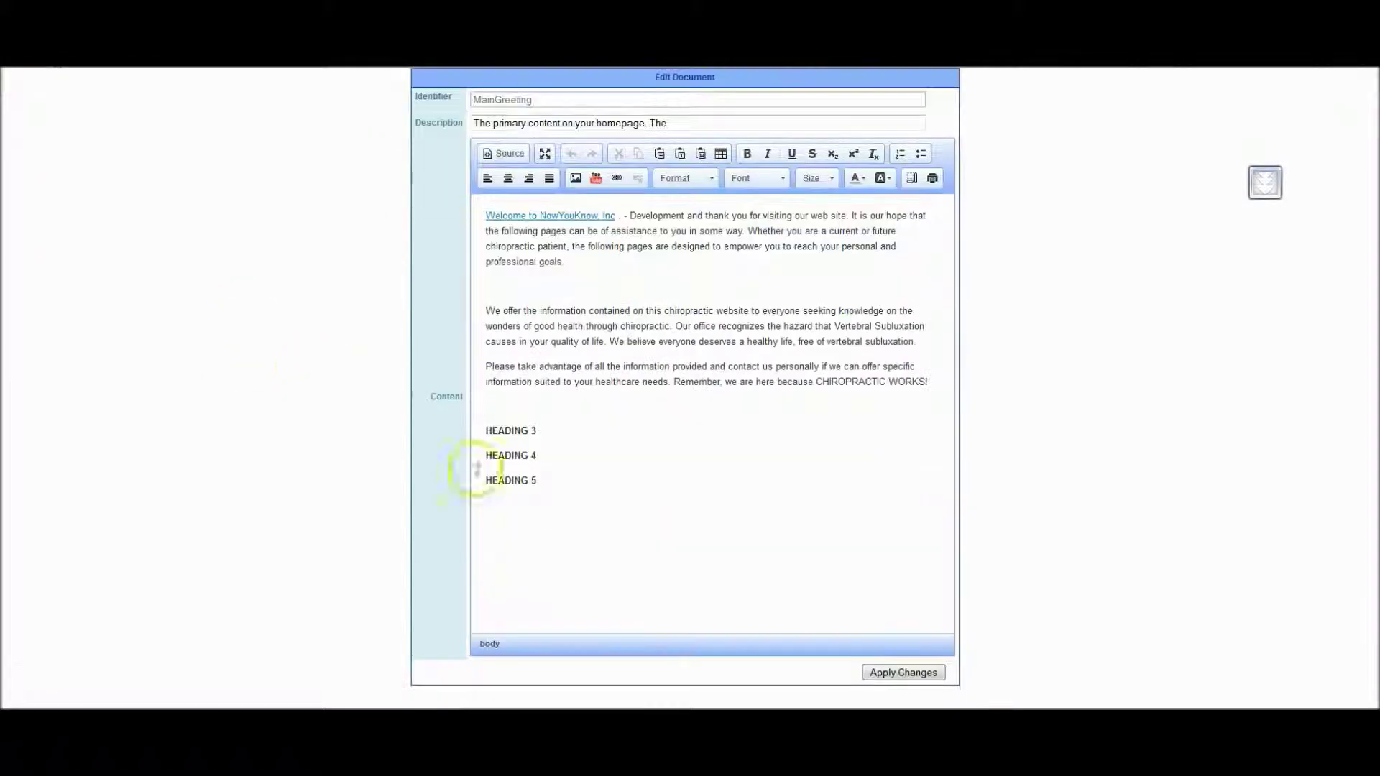
click(601, 489)
key(Return)
key(Return)
click(513, 520)
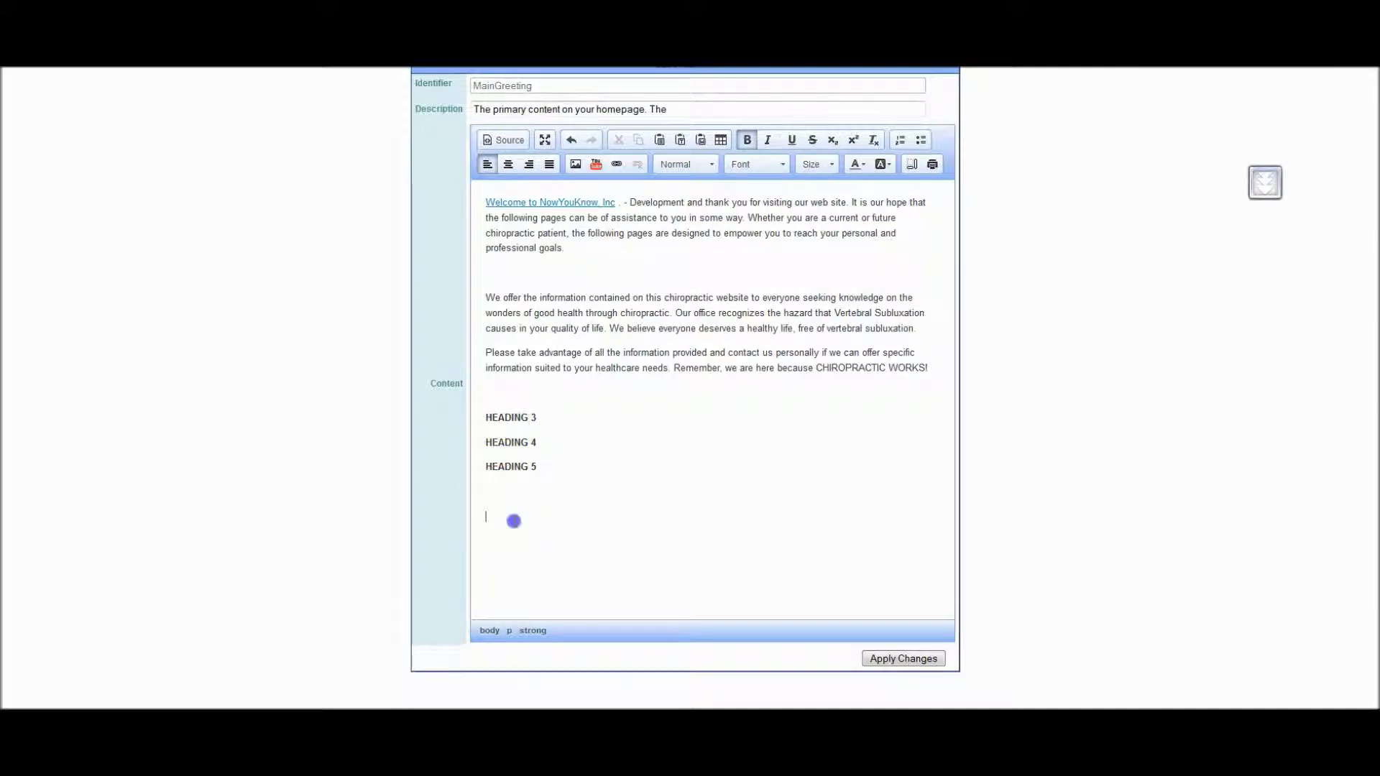
Embed the copied calendar code as media at the insertion point below HEADING 5
scroll(513, 520, up, 3)
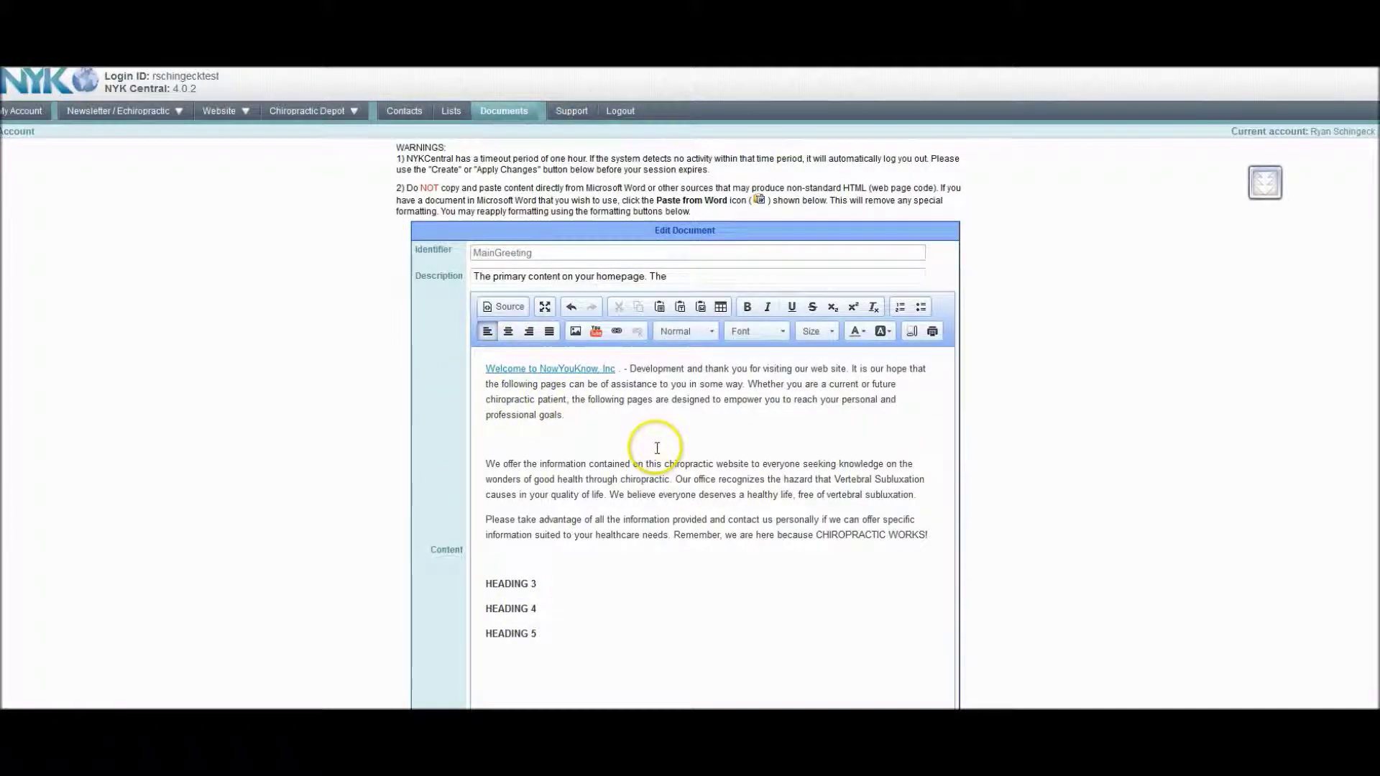
scroll(657, 447, down, 2)
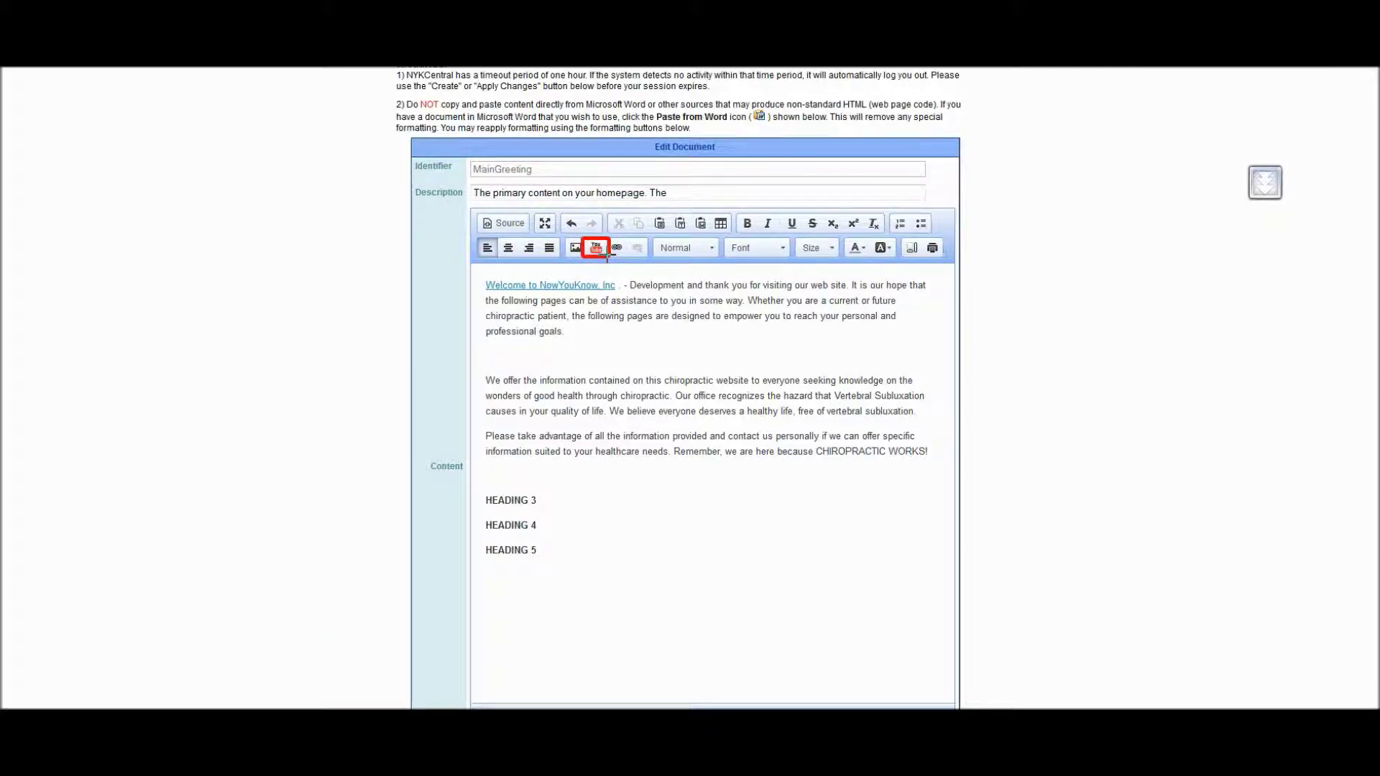
click(597, 248)
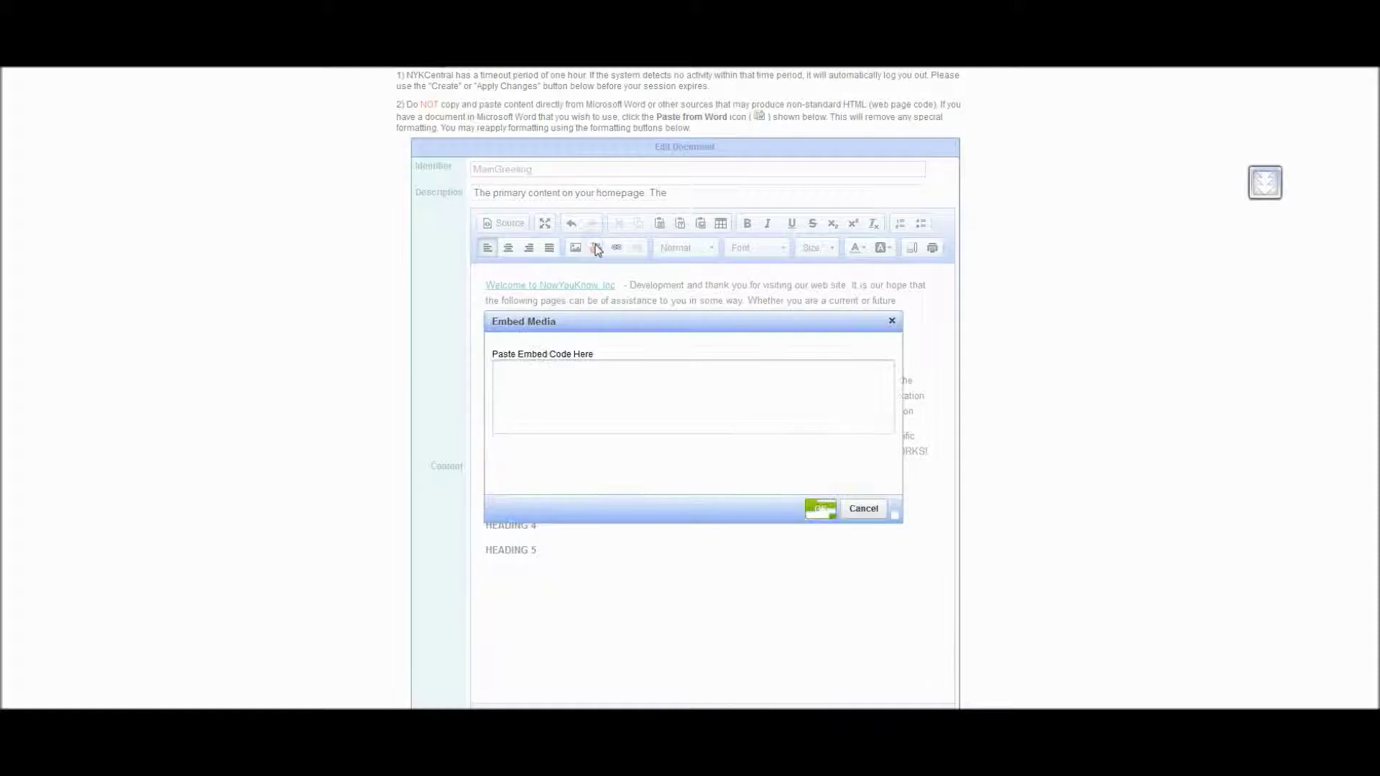
click(616, 373)
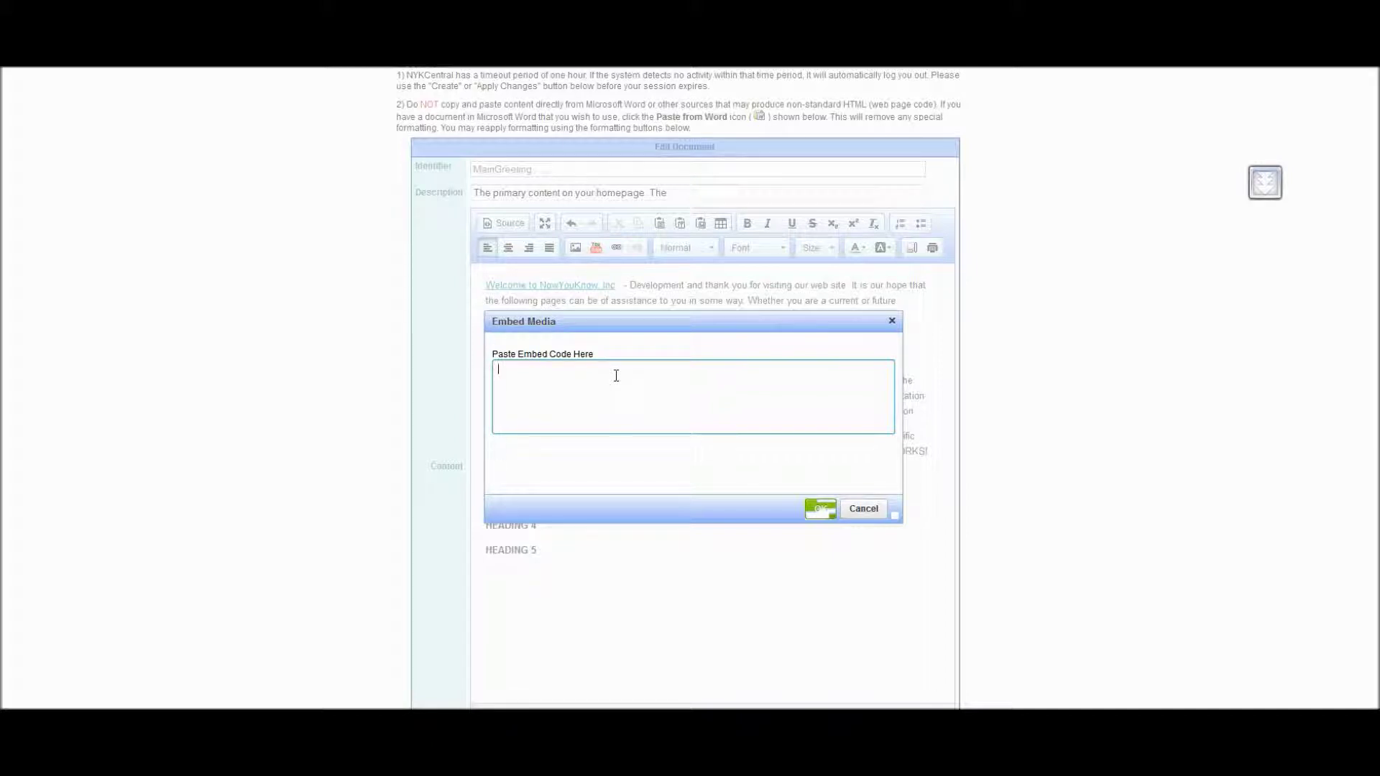
right_click(570, 372)
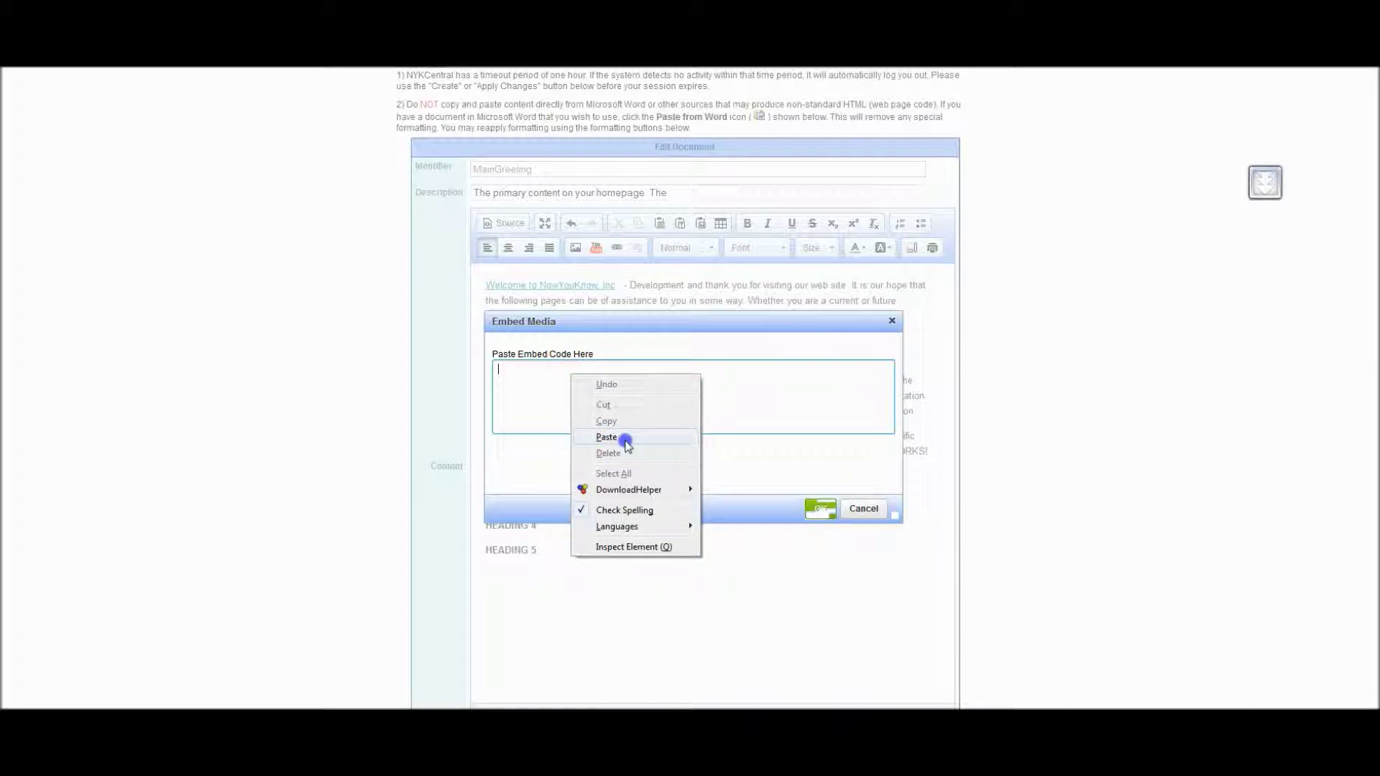
click(606, 437)
click(820, 508)
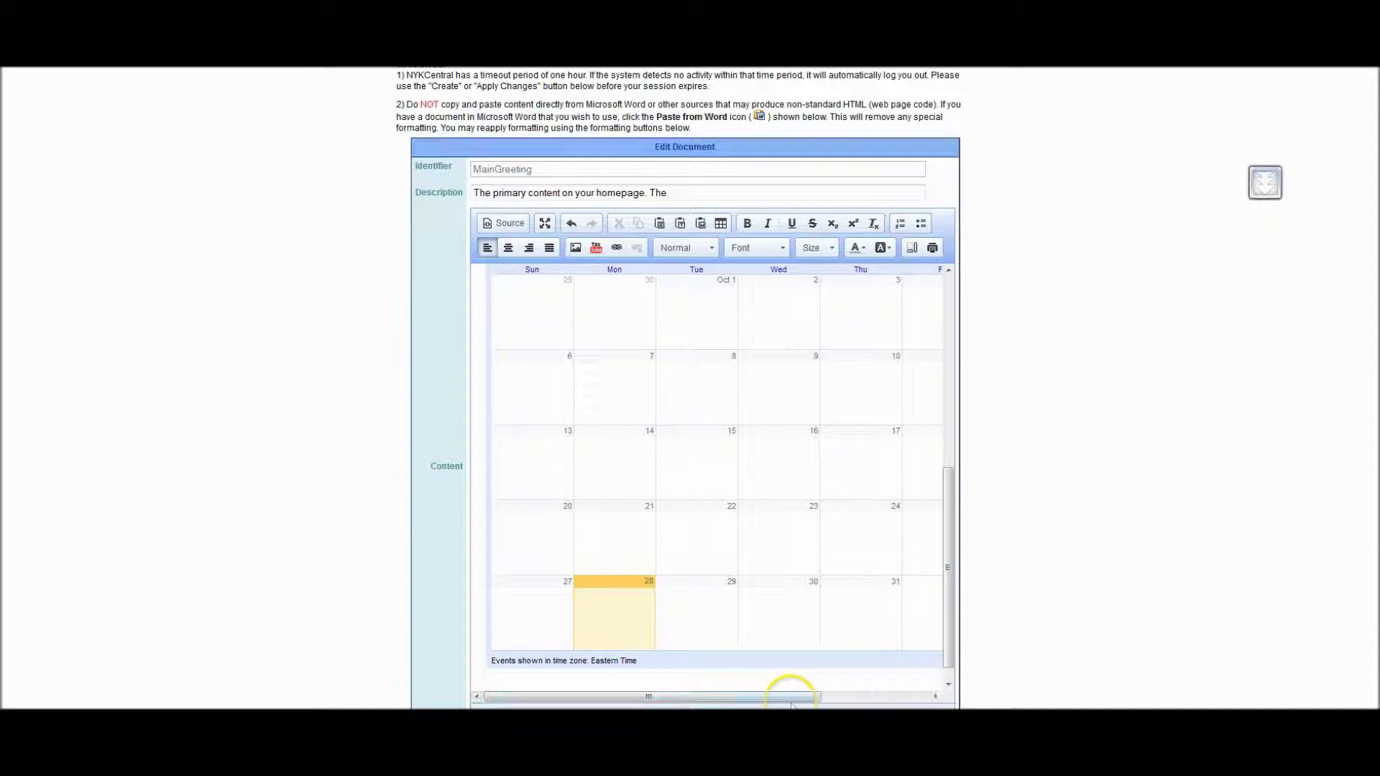
Apply the changes to the MainGreeting document and view the embedded calendar on the website's home page
drag(799, 697, 699, 696)
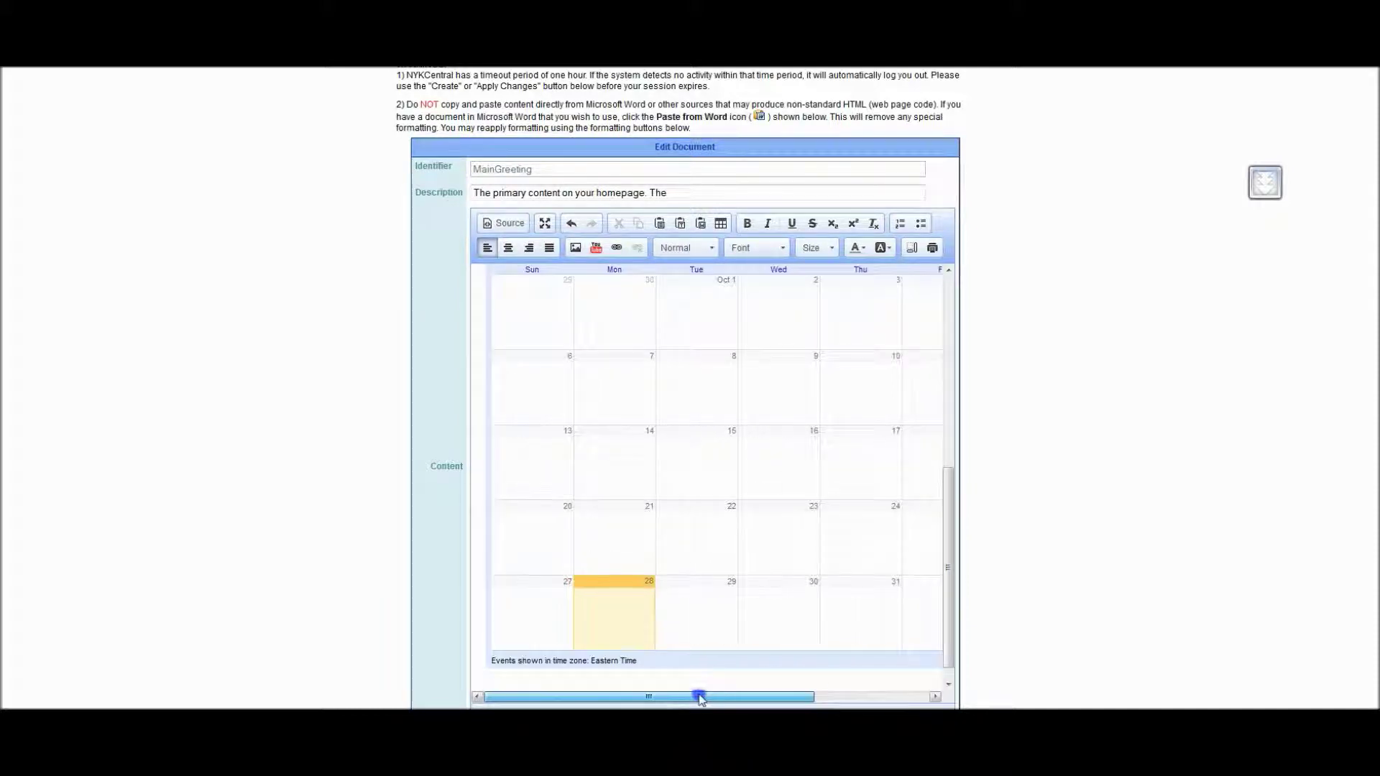
scroll(1208, 579, down, 2)
click(903, 659)
click(678, 335)
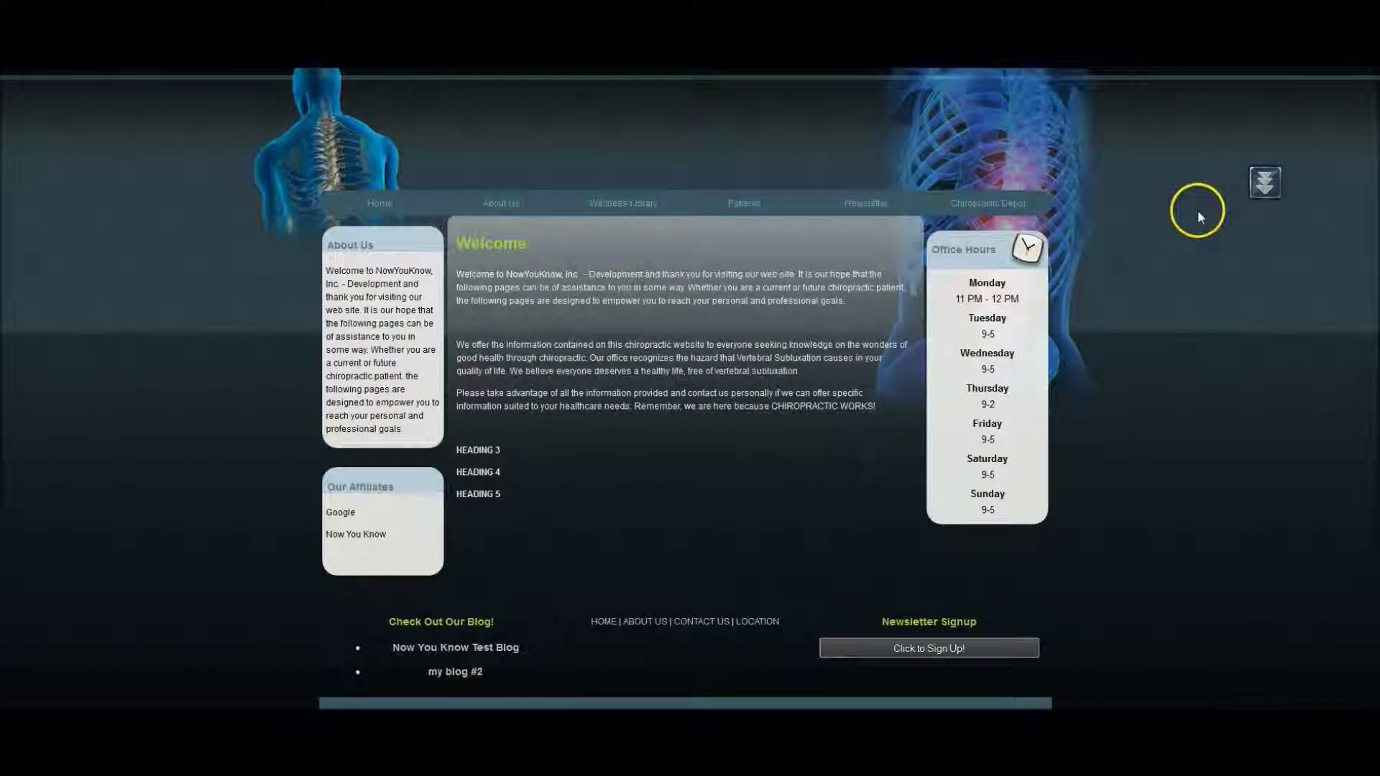
scroll(1184, 260, down, 4)
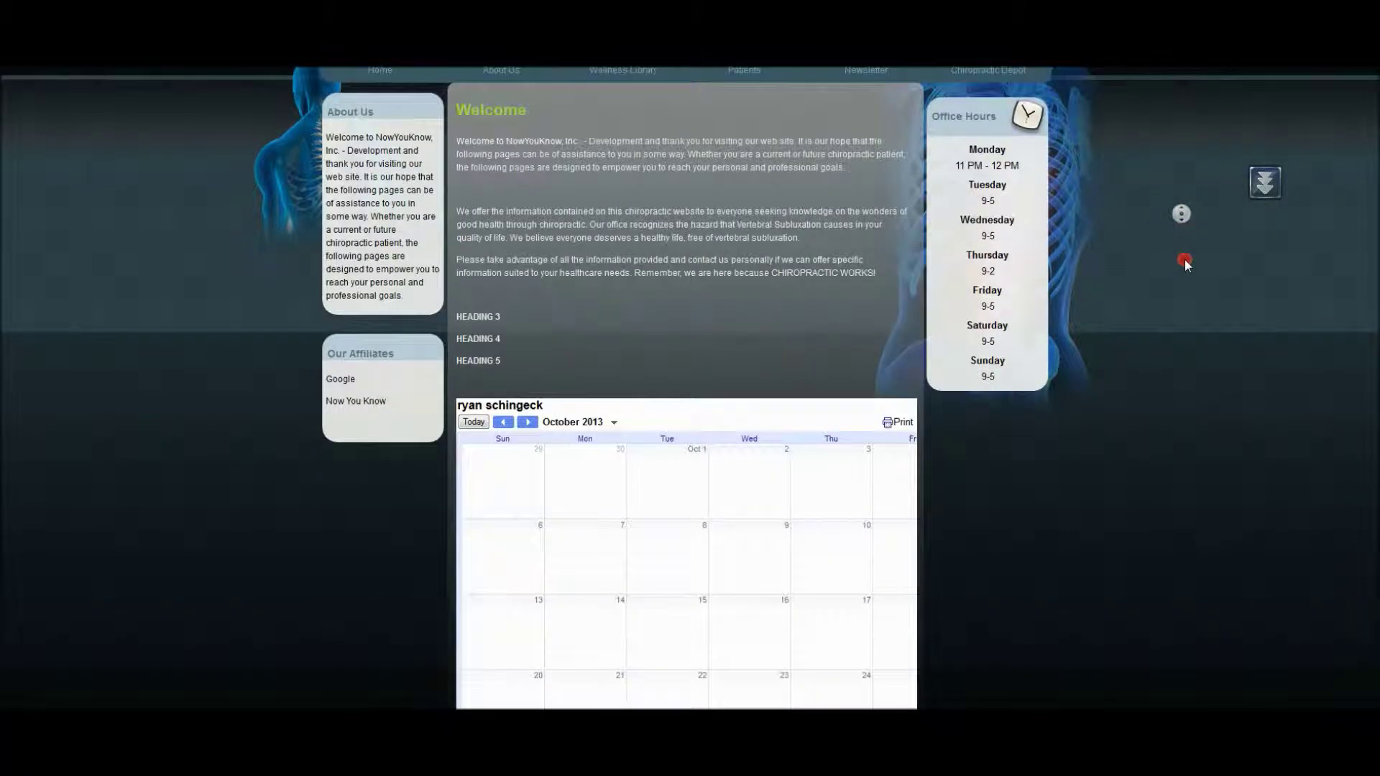